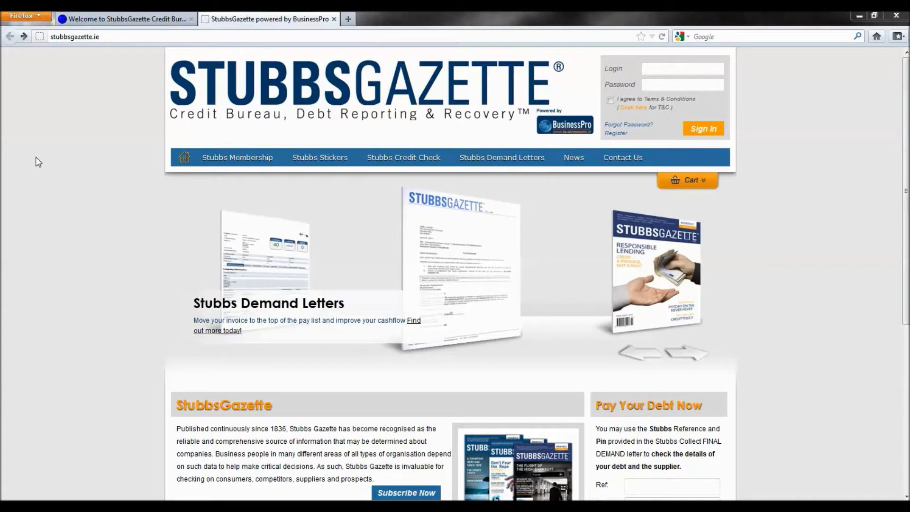
Sign in with the account login and password after ticking 'I agree to Terms & Conditions'
drag(103, 35, 50, 35)
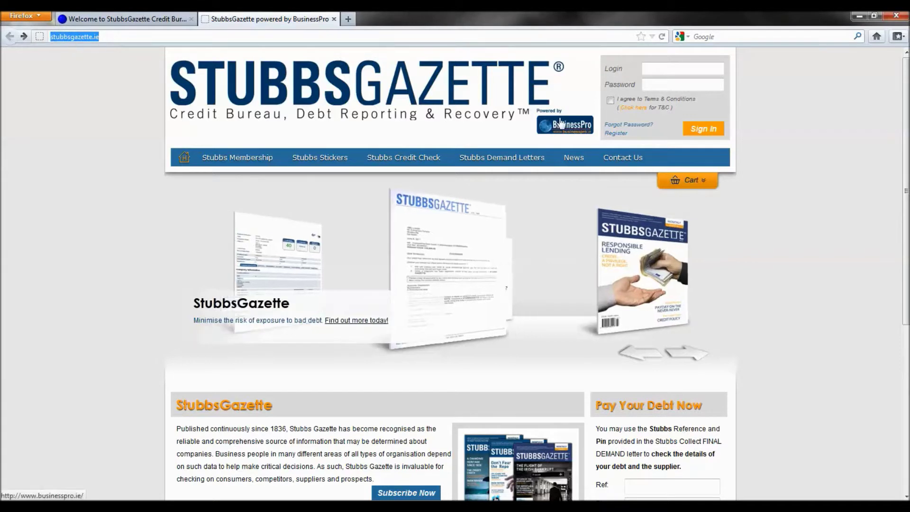
click(648, 71)
text(n)
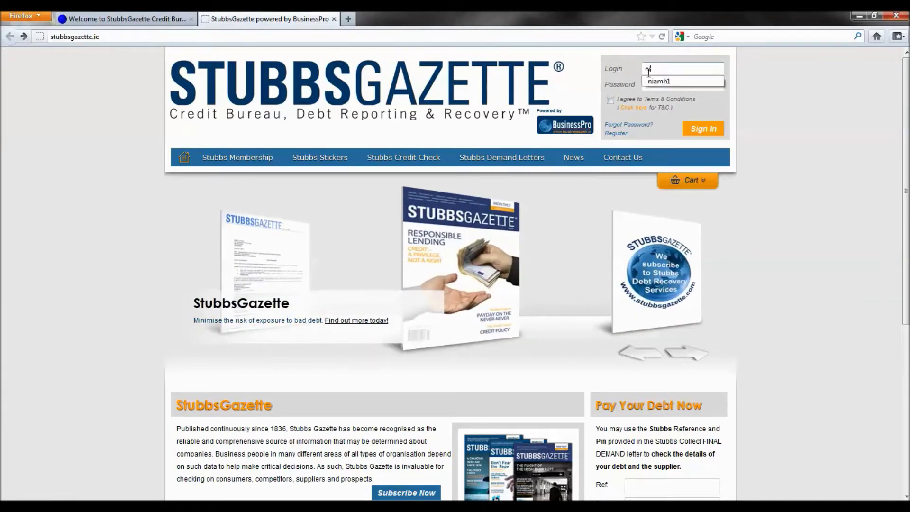
text(iamh1)
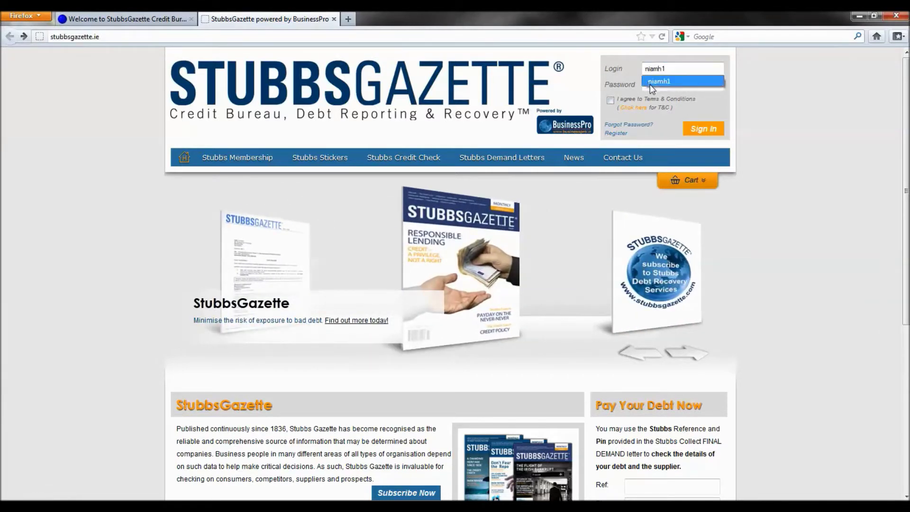
click(650, 84)
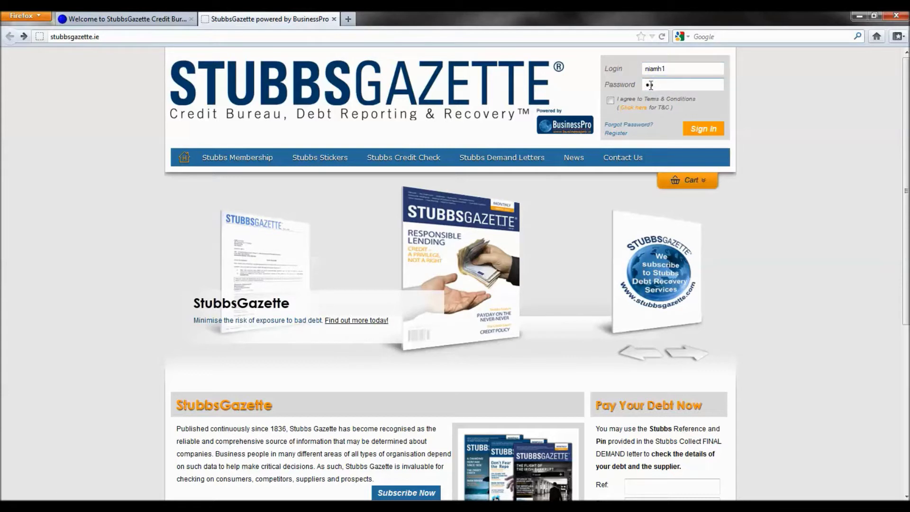
text(••)
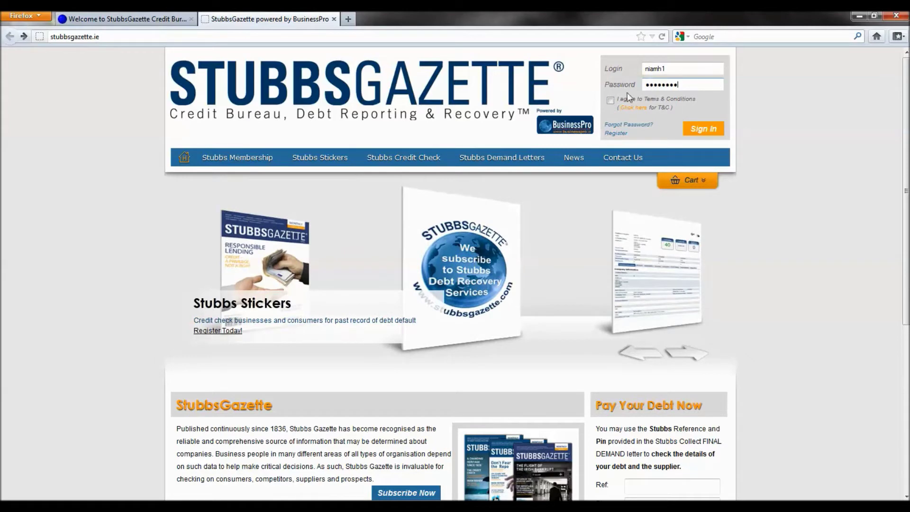
click(610, 101)
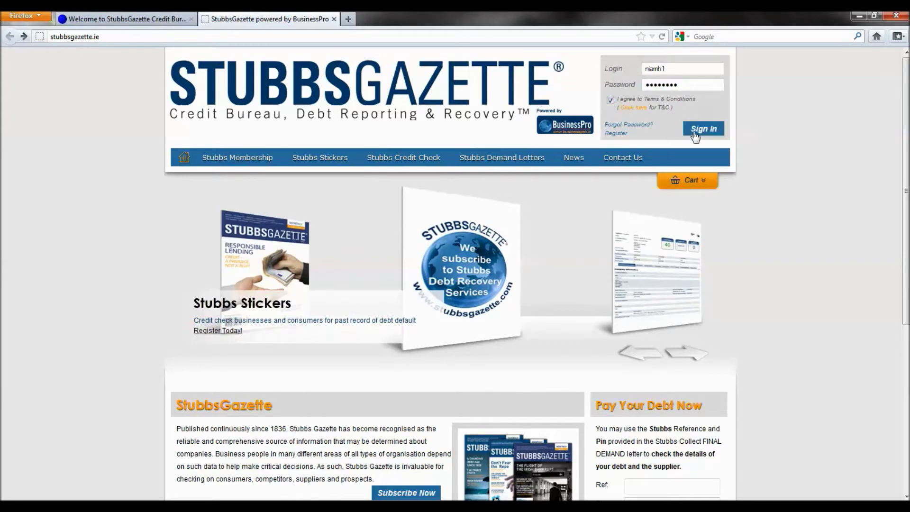
click(694, 133)
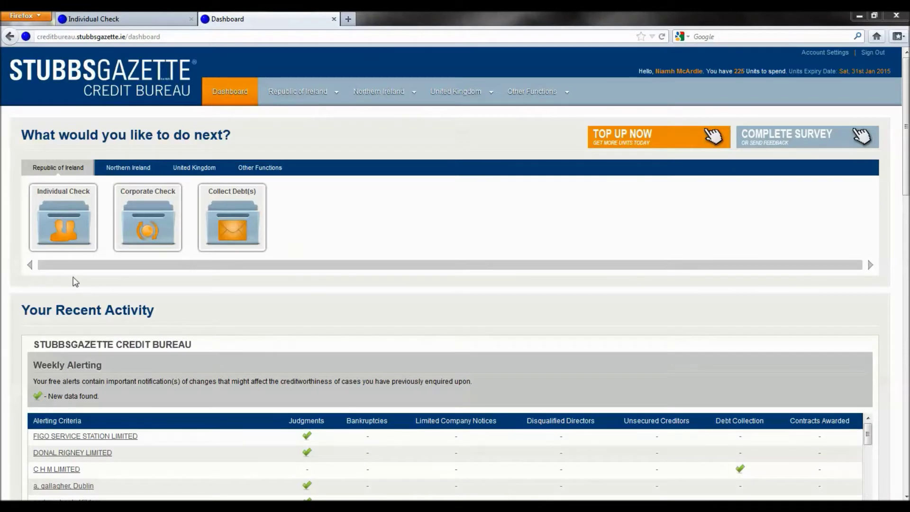
Open the Individual Check form, then expand and collapse the NAVIGATION sidebar twice
click(69, 233)
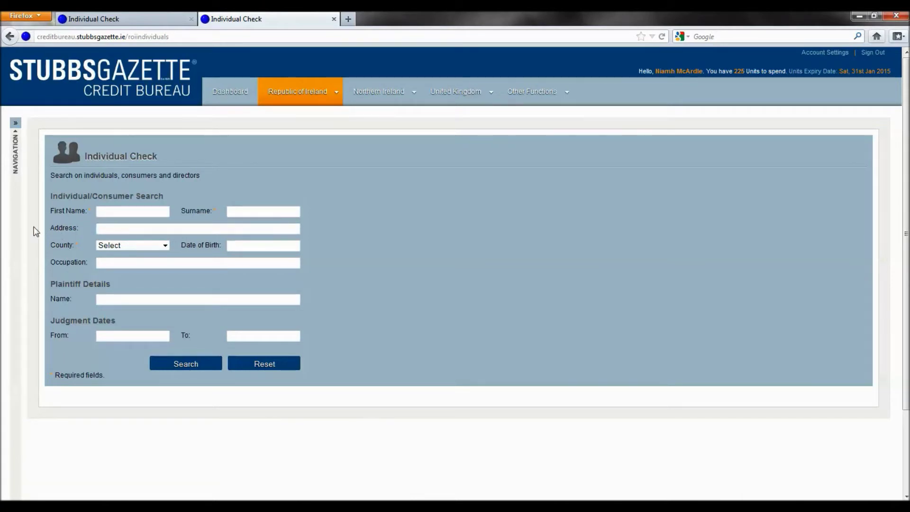
click(15, 126)
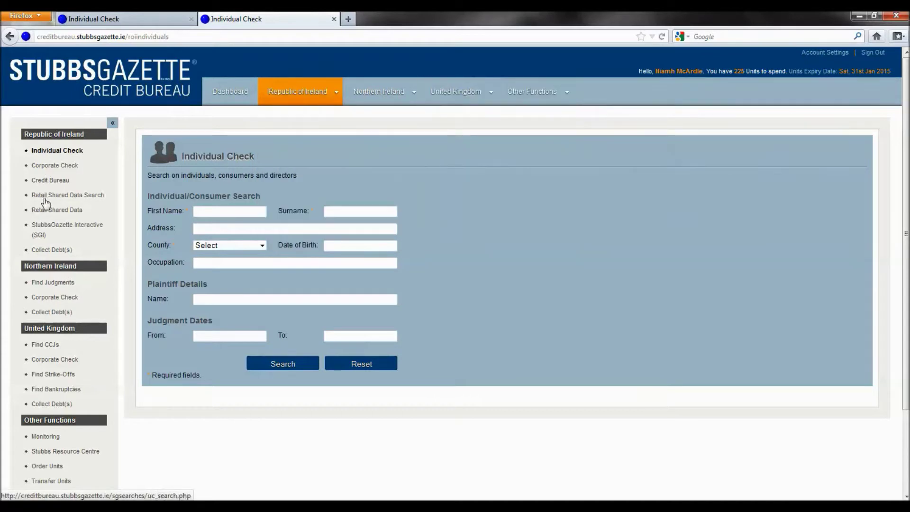
click(113, 123)
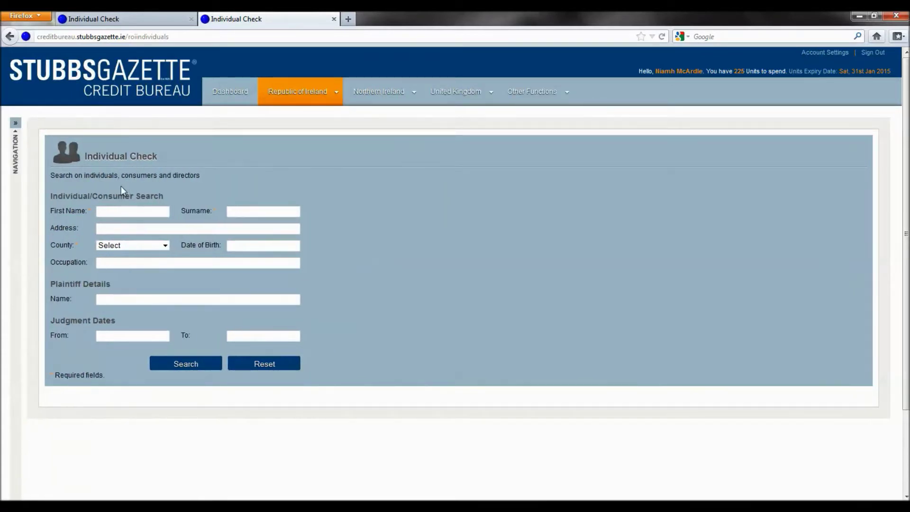
click(16, 124)
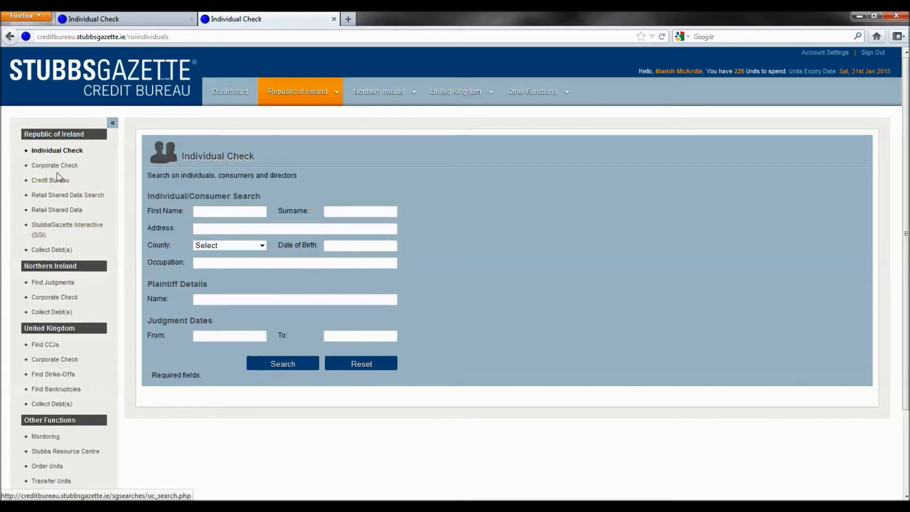
click(113, 124)
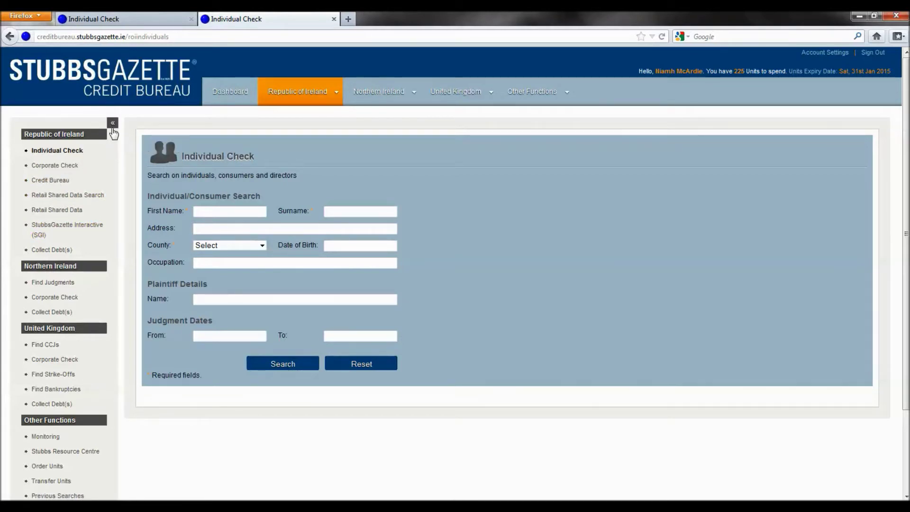
mouse_move(288, 102)
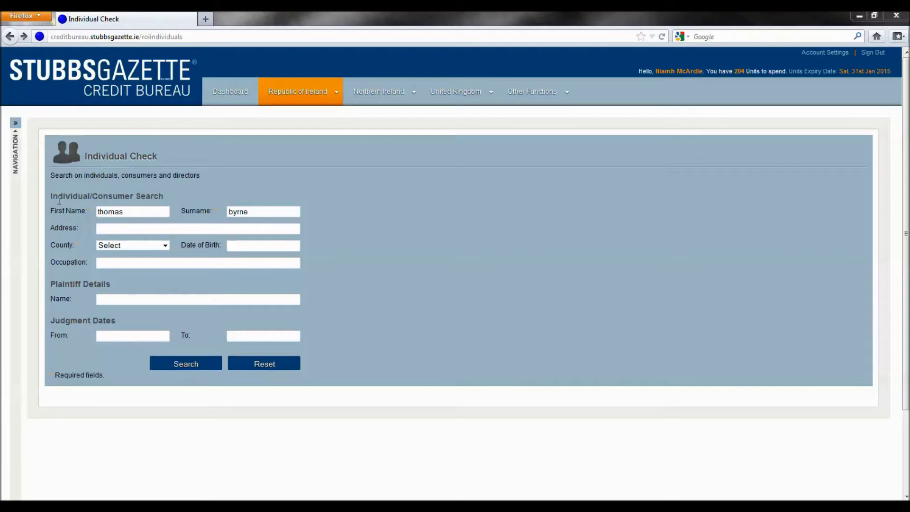
Enter the person's address, pick the first suggestion so County becomes Dublin, and search
click(109, 229)
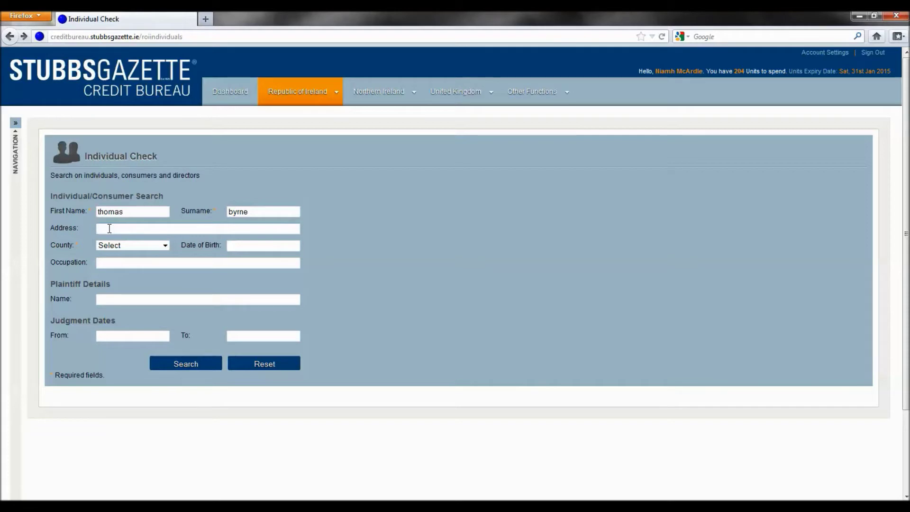
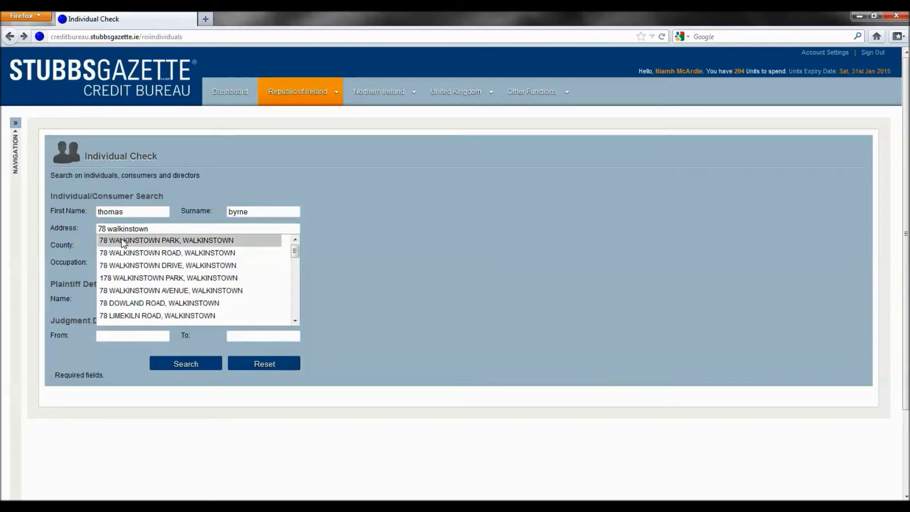
click(122, 241)
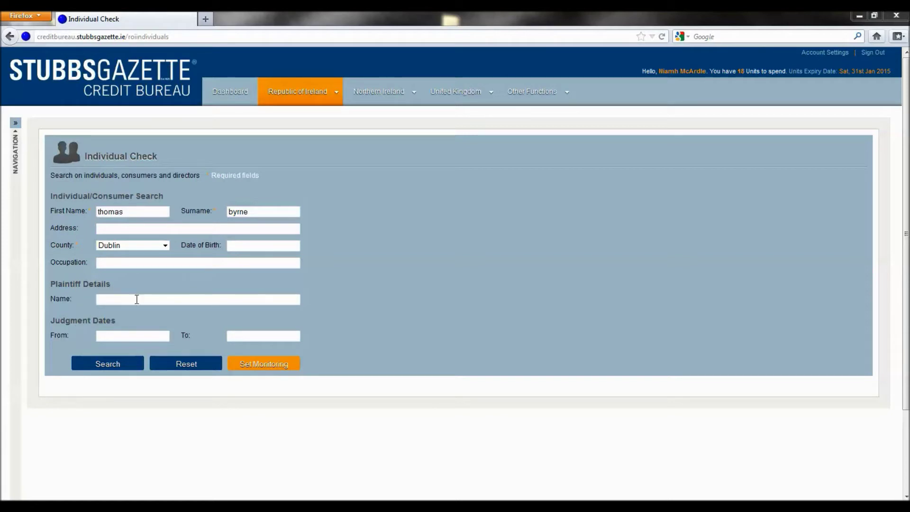
click(109, 364)
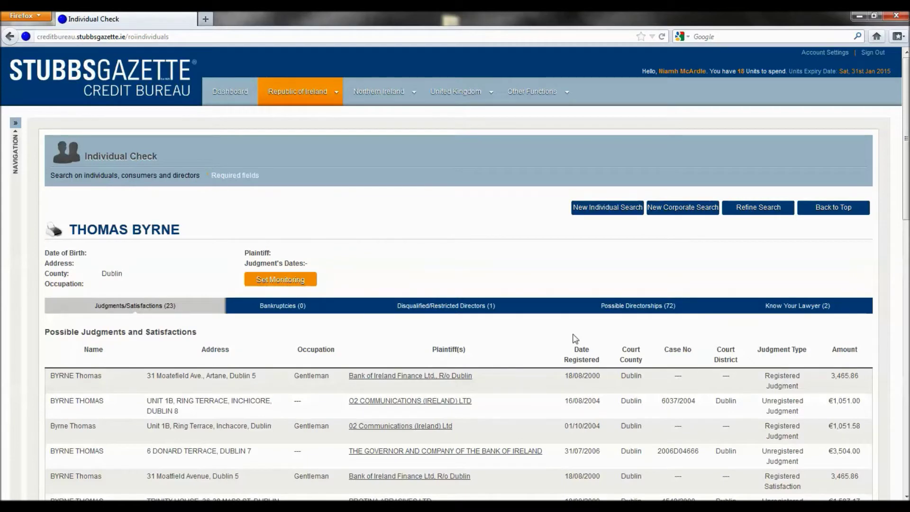
Scroll through the Judgments/Satisfactions results, then view the Bankruptcies, Disqualified/Restricted Directors, Possible Directorships and Know Your Lawyer tabs
drag(905, 142, 905, 376)
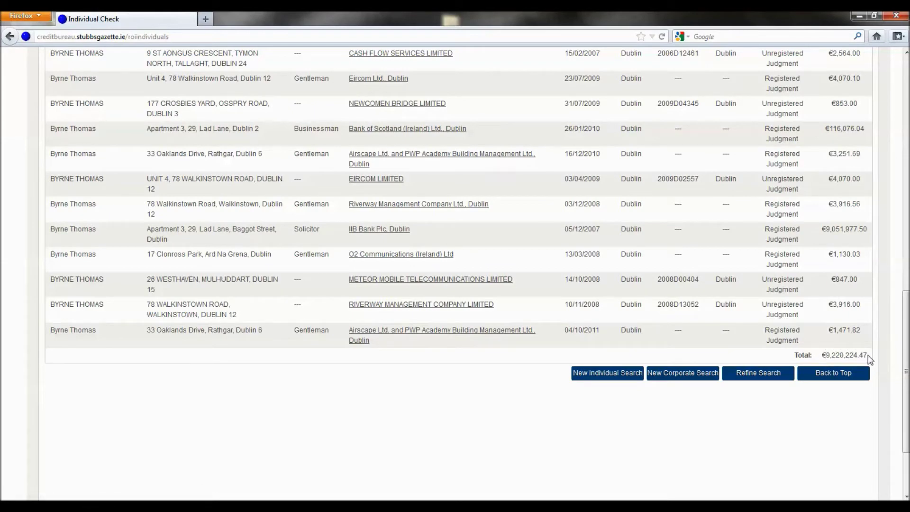
drag(905, 367, 905, 125)
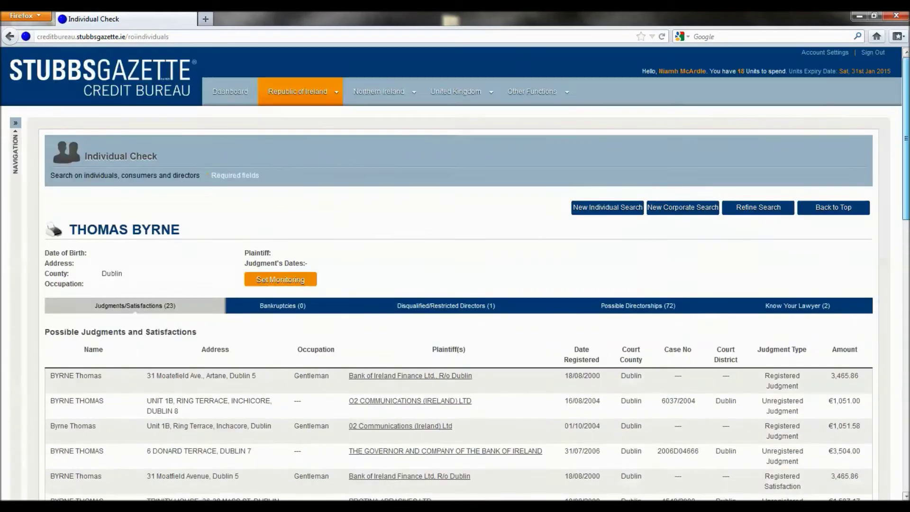
click(286, 308)
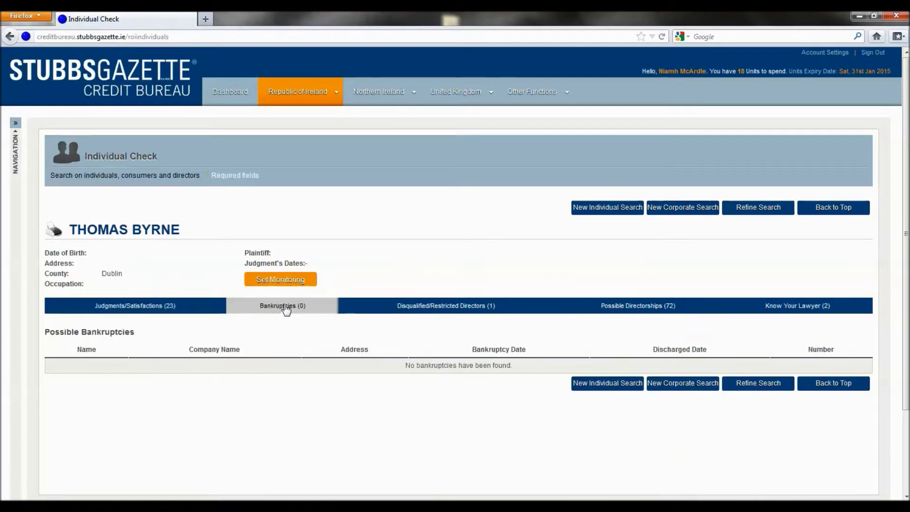
click(436, 306)
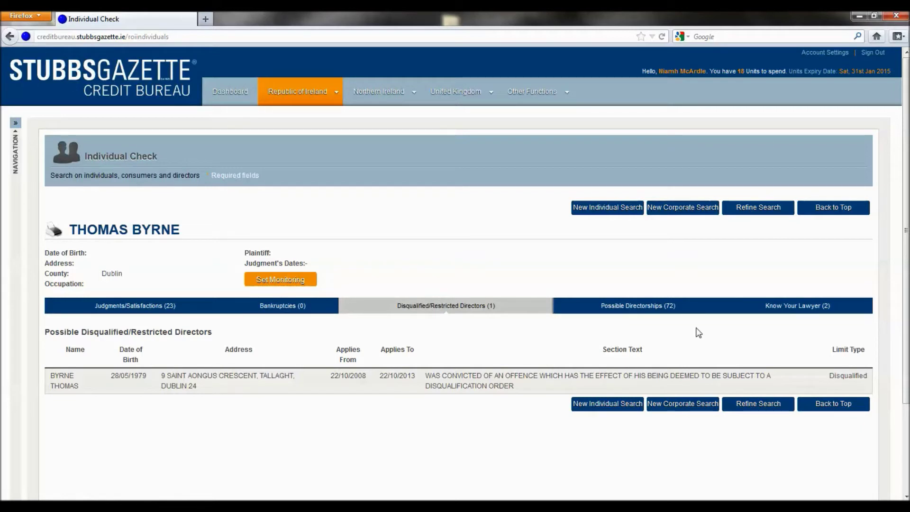
click(637, 311)
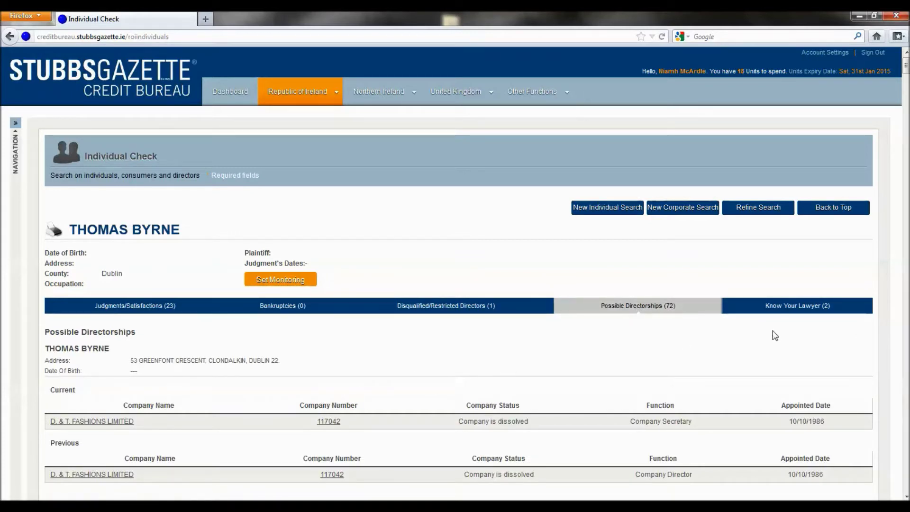
click(793, 313)
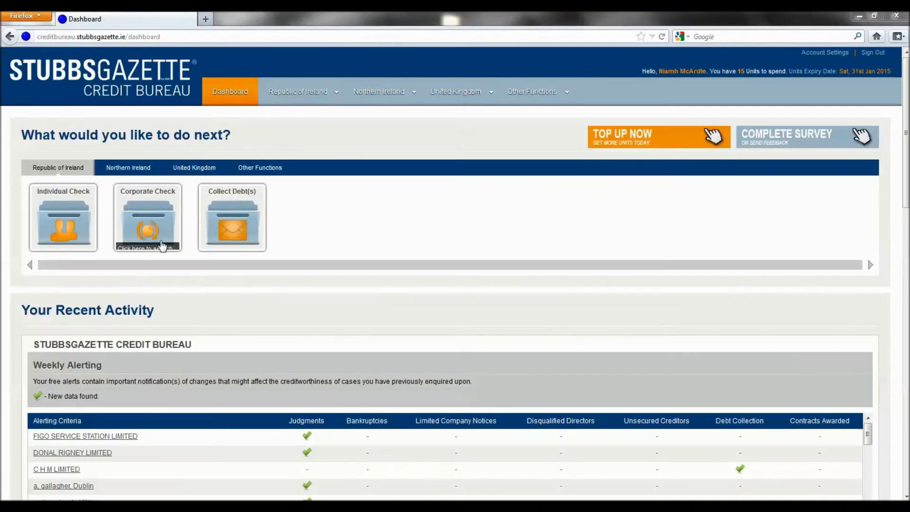
Search Corporate Check for 'accelerated d' and select Accelerated Drain Cleaning Limited
click(162, 239)
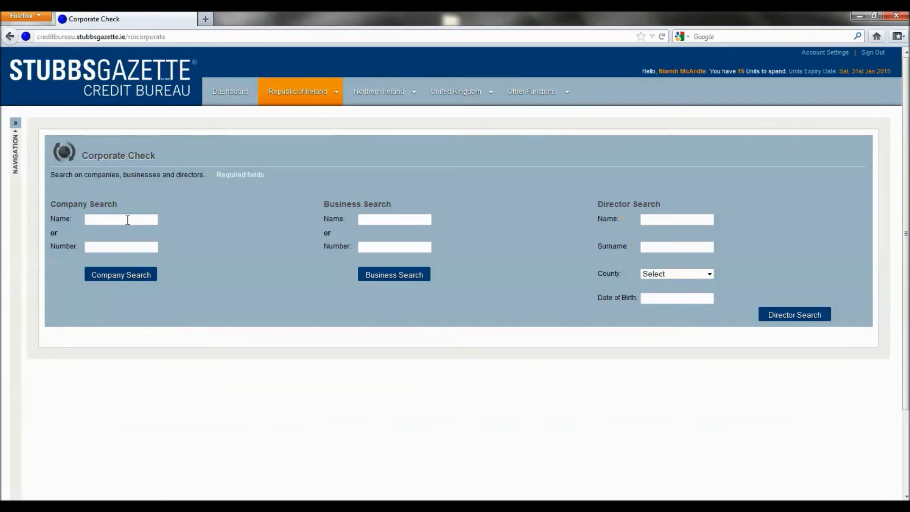
click(127, 219)
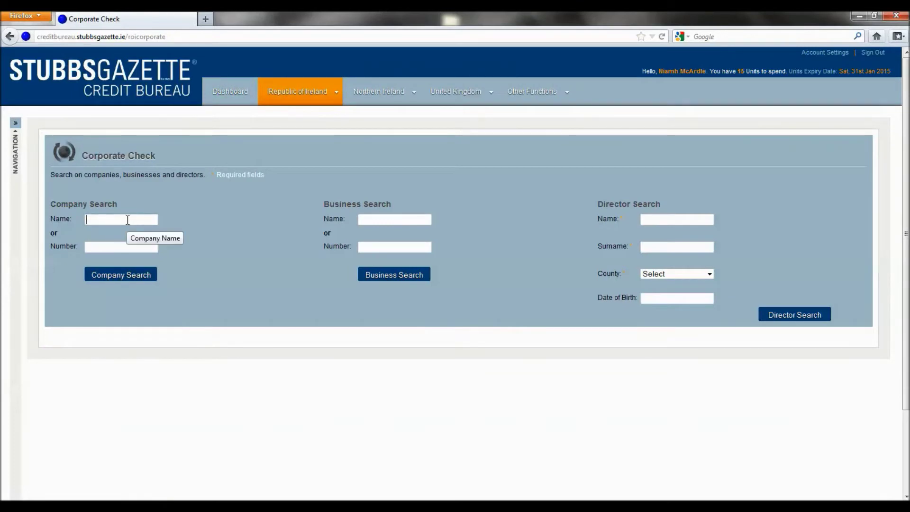
text(acc)
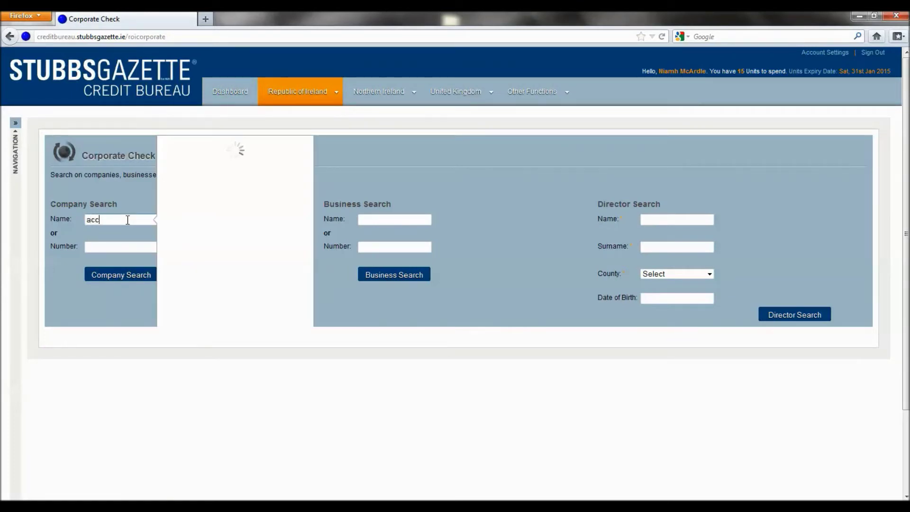
text(elerated d)
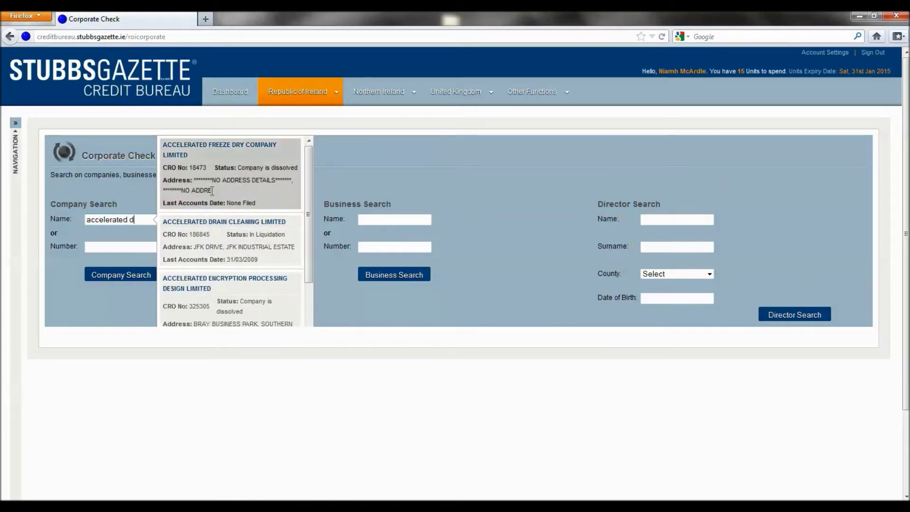
click(230, 256)
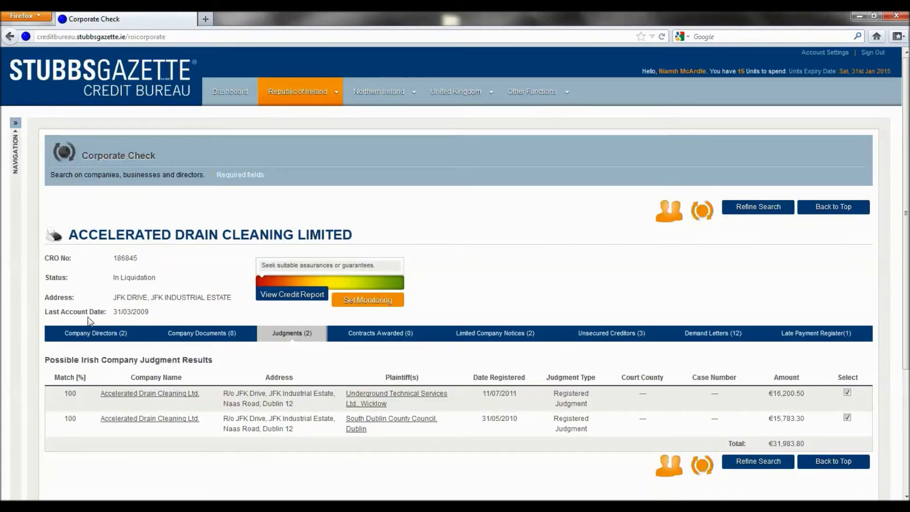
View the Company Directors, Company Documents, Judgments and Contracts Awarded tabs in turn
click(89, 334)
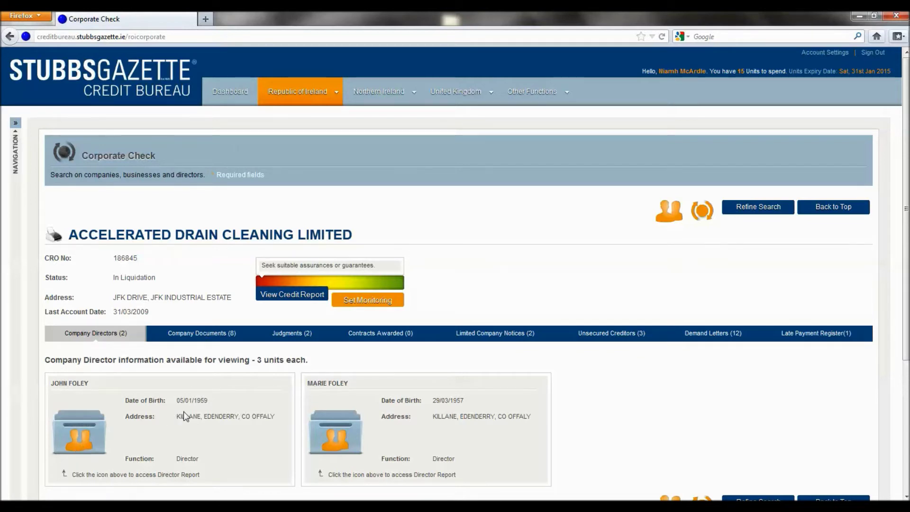
click(209, 340)
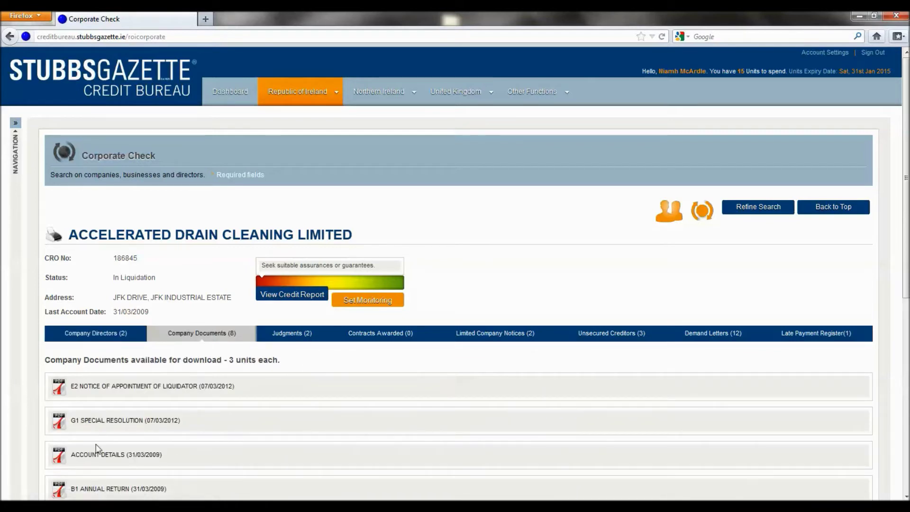
click(296, 340)
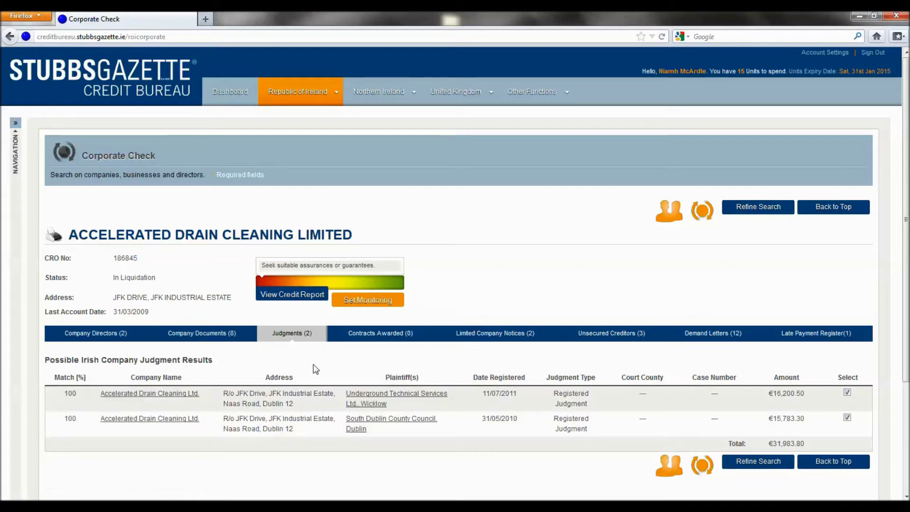
click(373, 339)
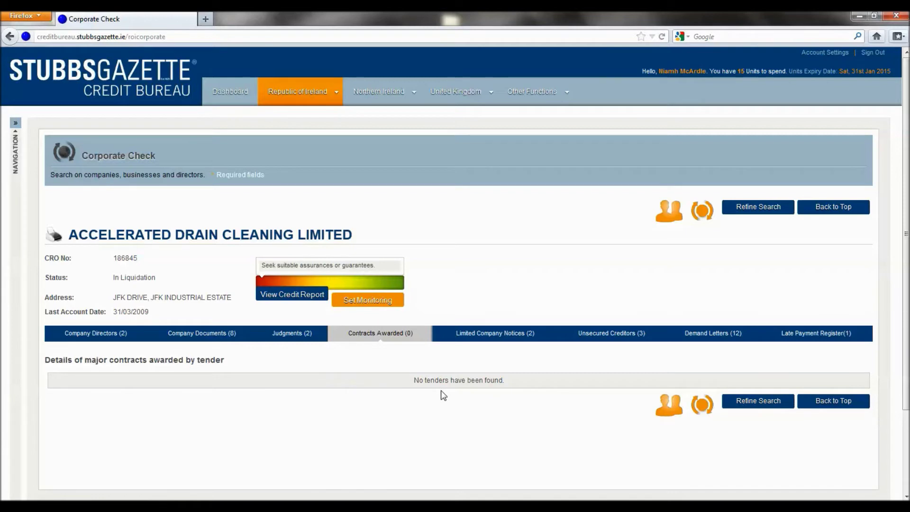
View the Limited Company Notices, Unsecured Creditors, Demand Letters and Late Payment Register tabs in turn
click(488, 336)
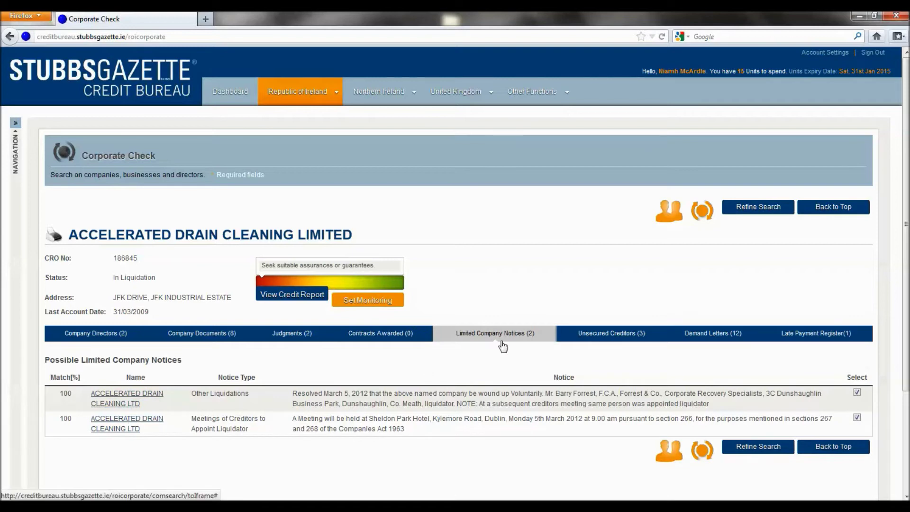
click(612, 337)
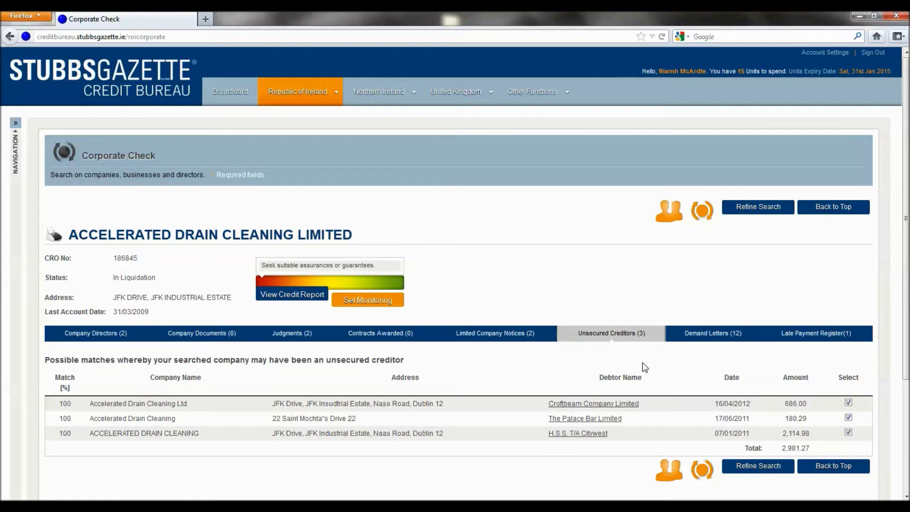
click(710, 341)
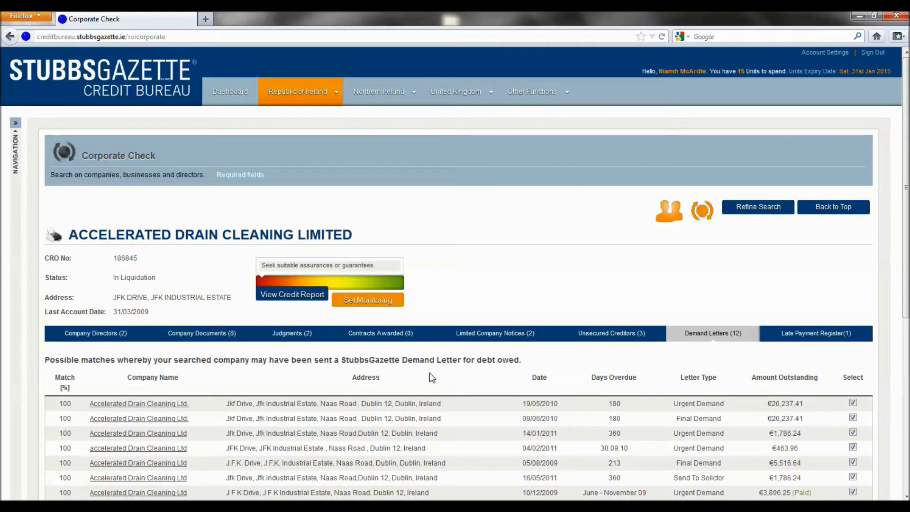
click(809, 342)
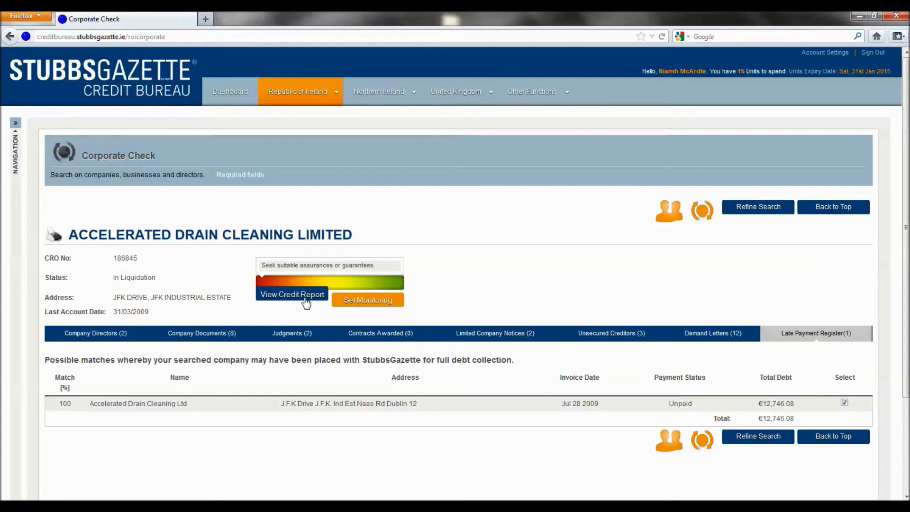
Open the company's report with View Credit Report
click(304, 298)
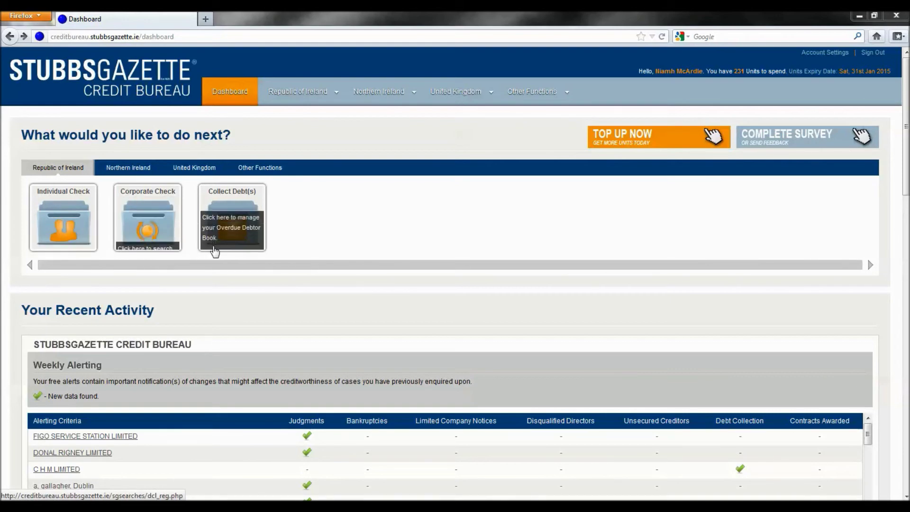
Scroll down to the StubbsGazette Debt Collection section and open the debt collection letters list
scroll(905, 188, down, 3)
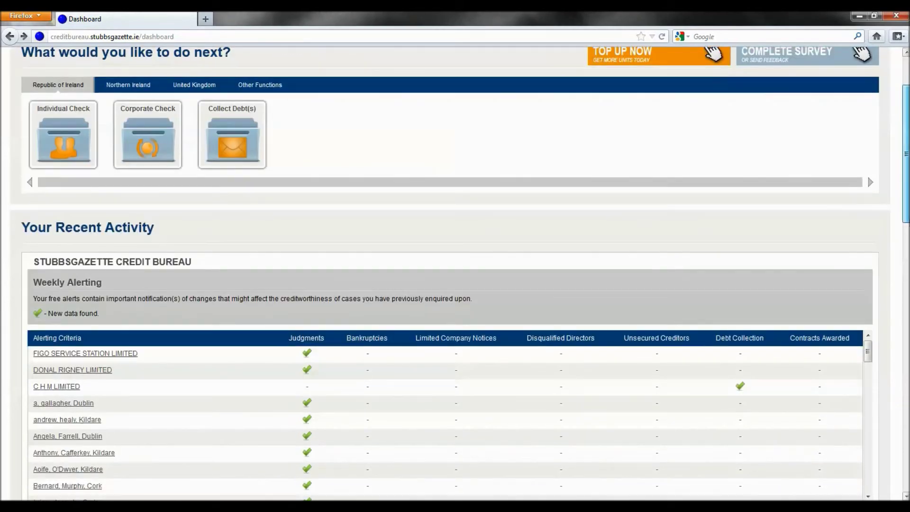
scroll(906, 188, down, 2)
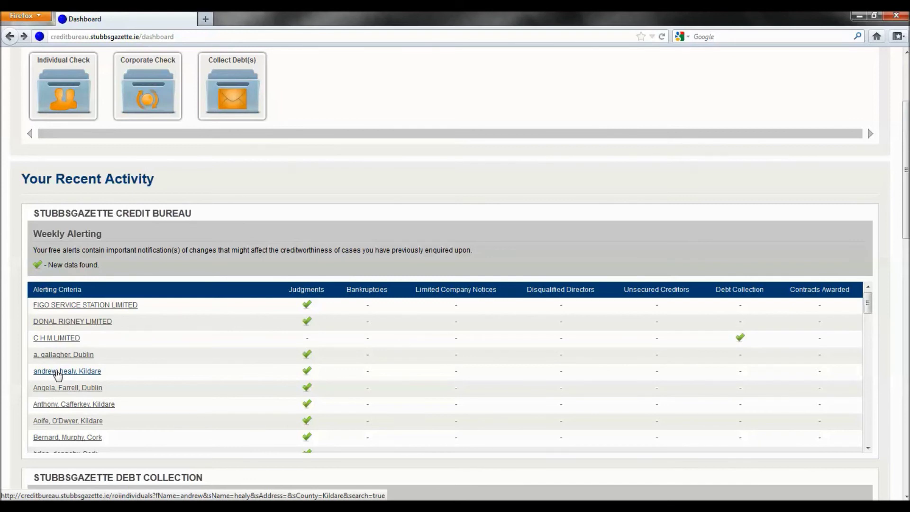
scroll(58, 375, down, 3)
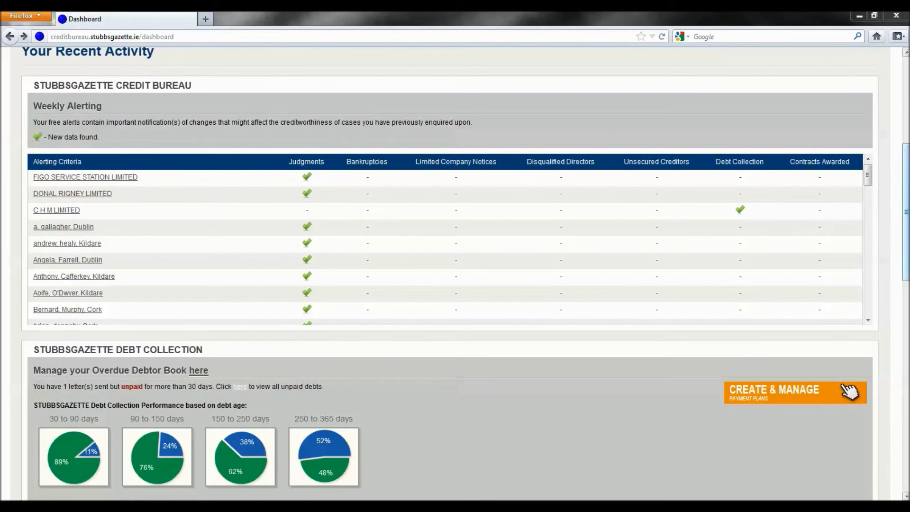
scroll(907, 183, down, 6)
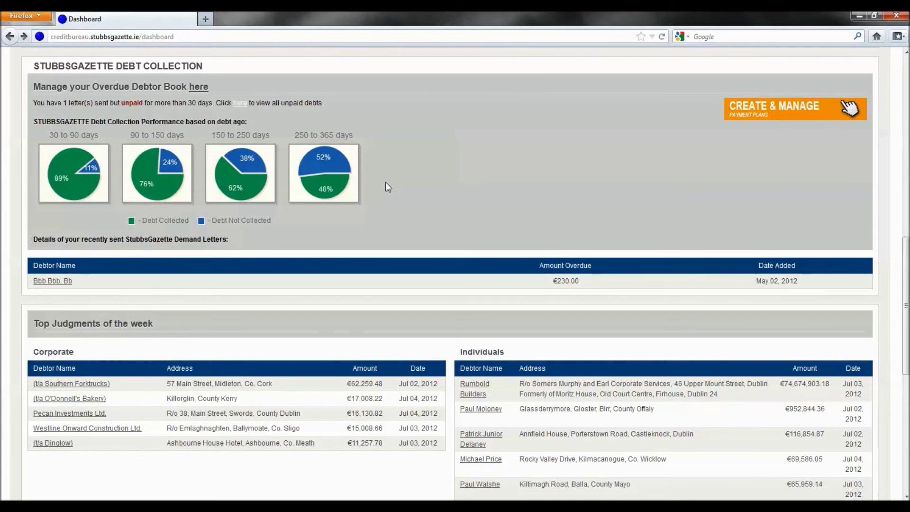
click(774, 113)
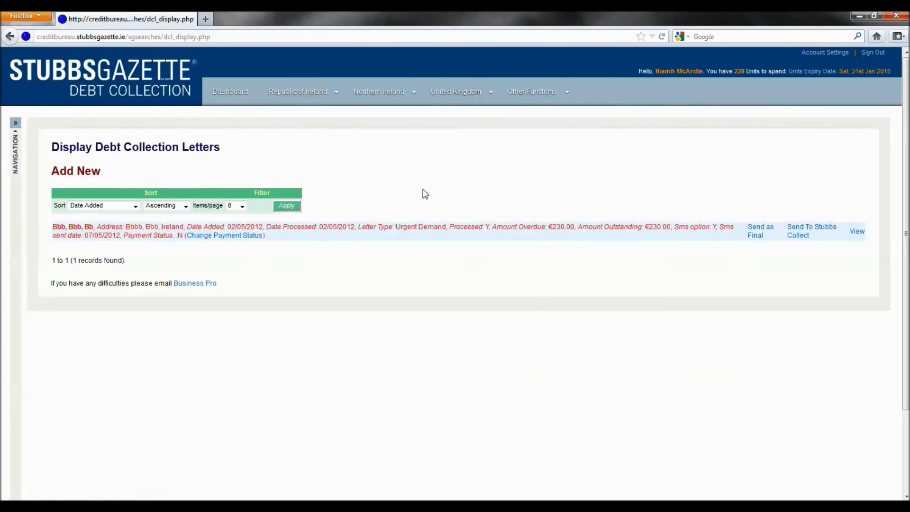
click(9, 36)
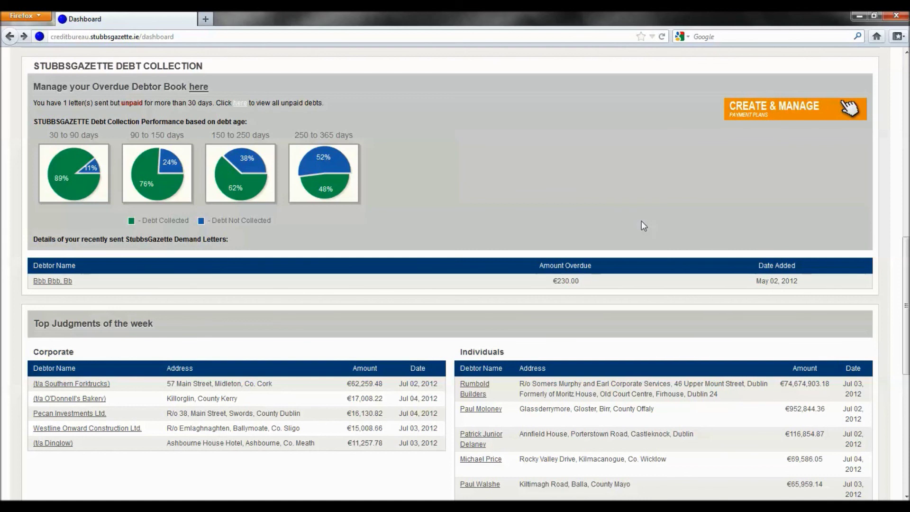
Scroll the dashboard to Top Judgments of the week and Recent Limited Company Notices
scroll(189, 315, up, 1)
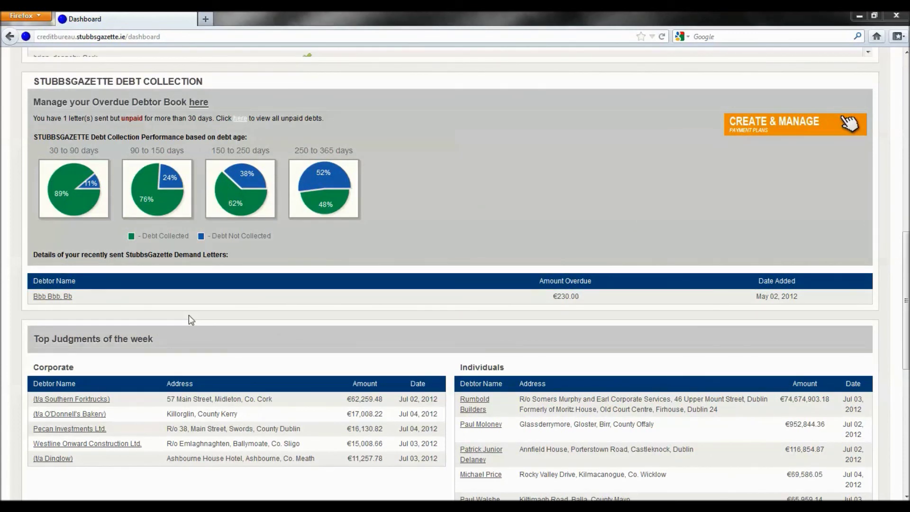
drag(906, 355, 907, 410)
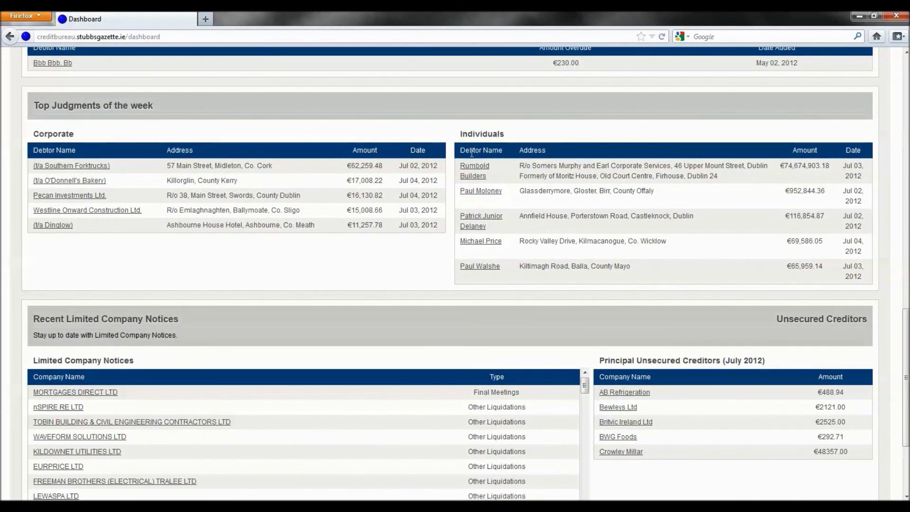